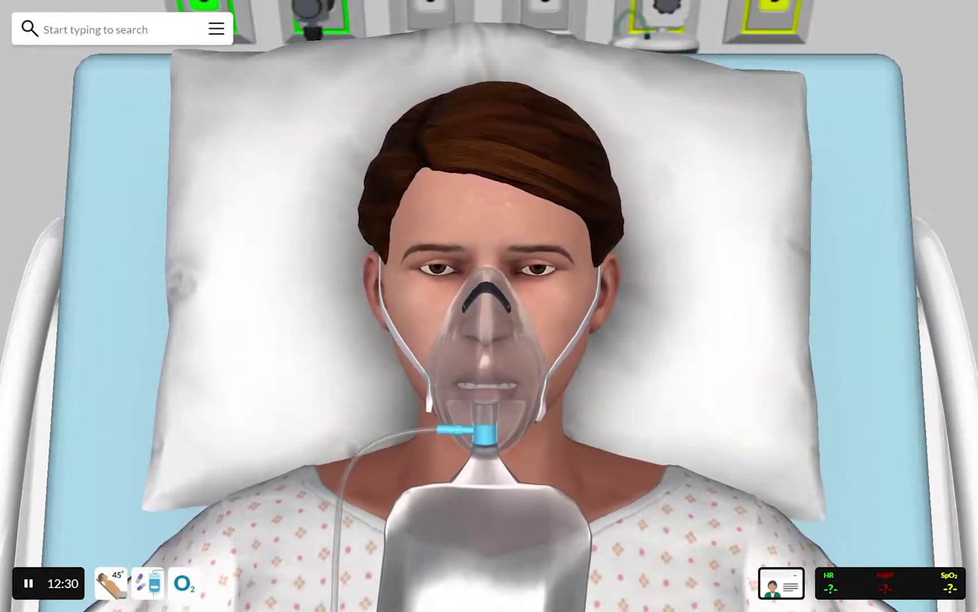
Search for 'oxy' and open the Oxygen Rate settings.
text(oxy)
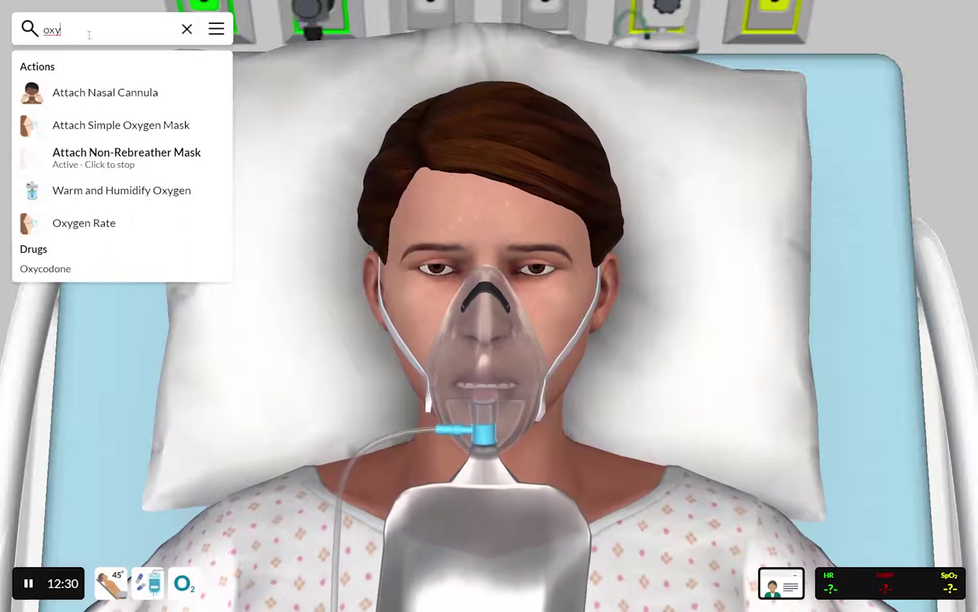
click(63, 224)
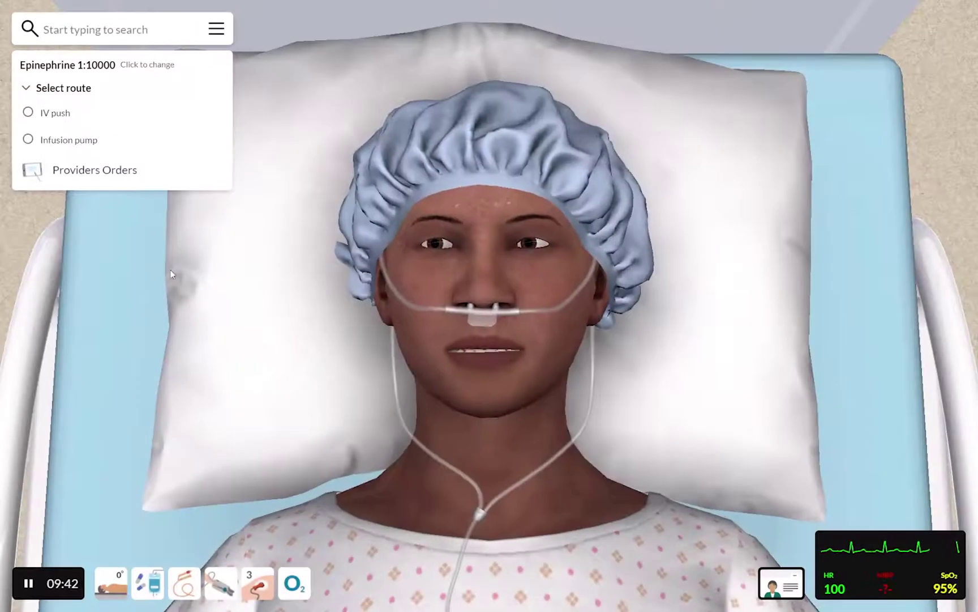
Administer the epinephrine 1:10000 dose by IV push through the arm access.
click(29, 113)
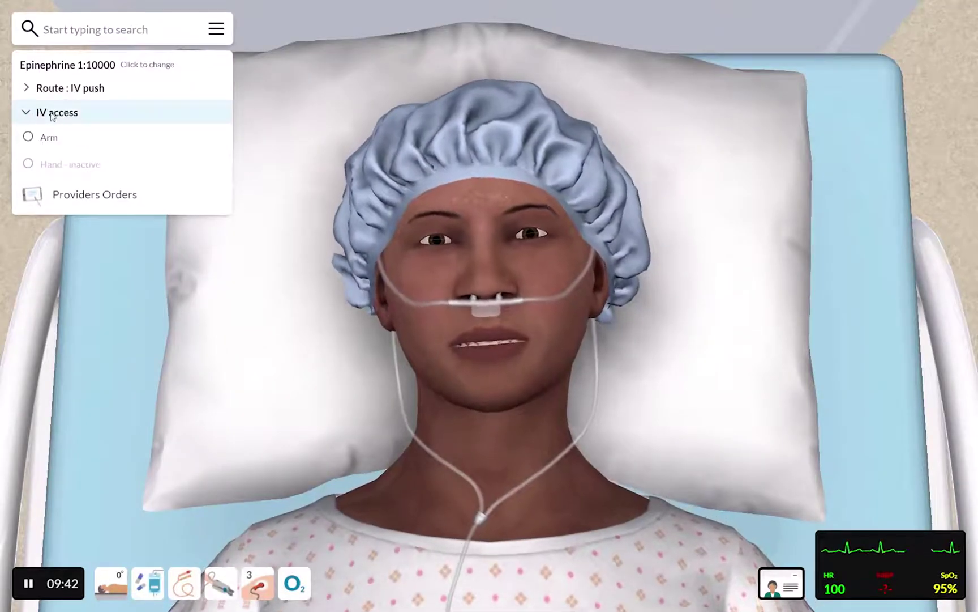
click(31, 139)
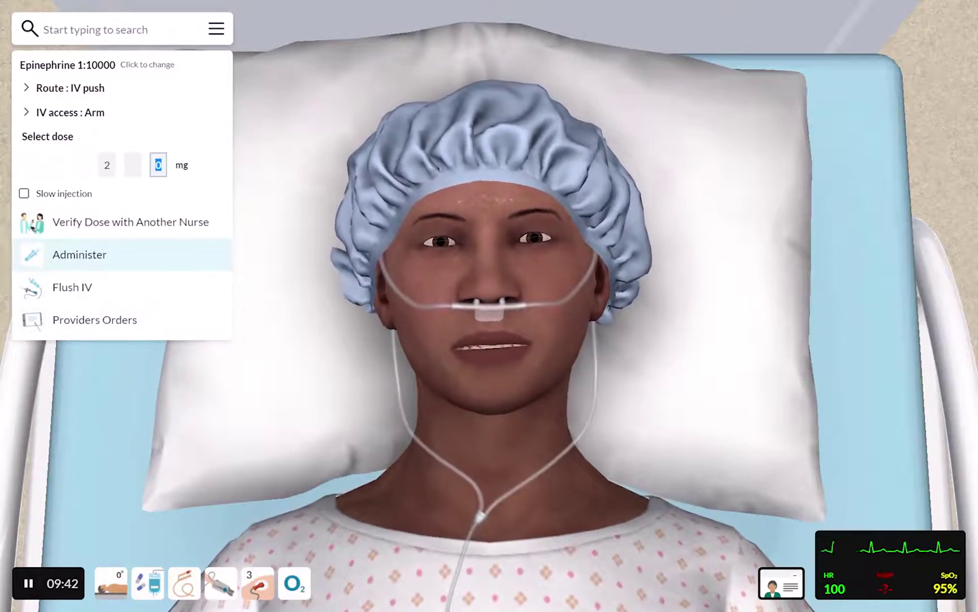
click(85, 257)
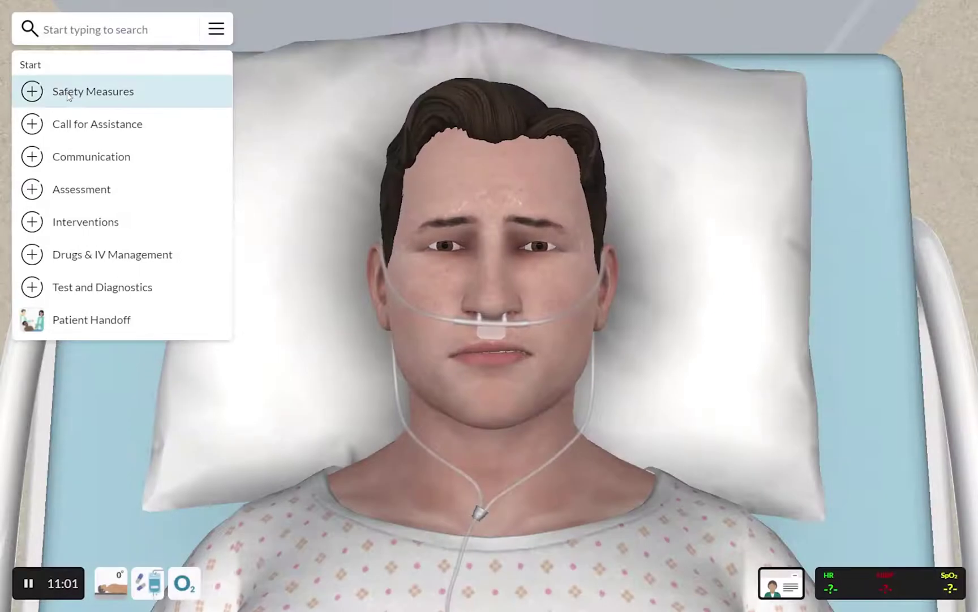
Verify the patient's signed consent under Safety Measures.
click(69, 96)
click(71, 158)
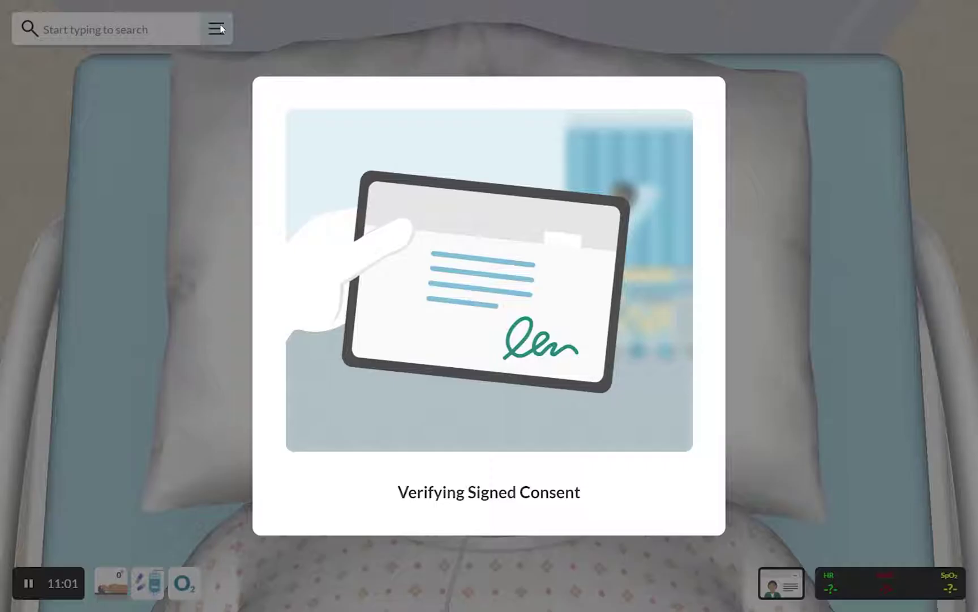
click(221, 28)
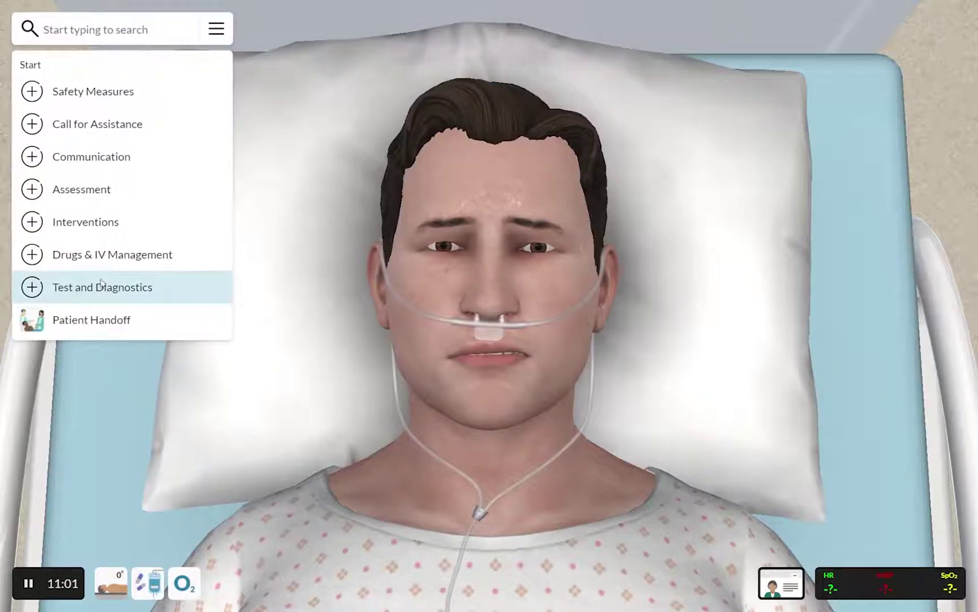
Order a chest X-ray and view the radiology report in the patient chart.
click(101, 281)
click(98, 222)
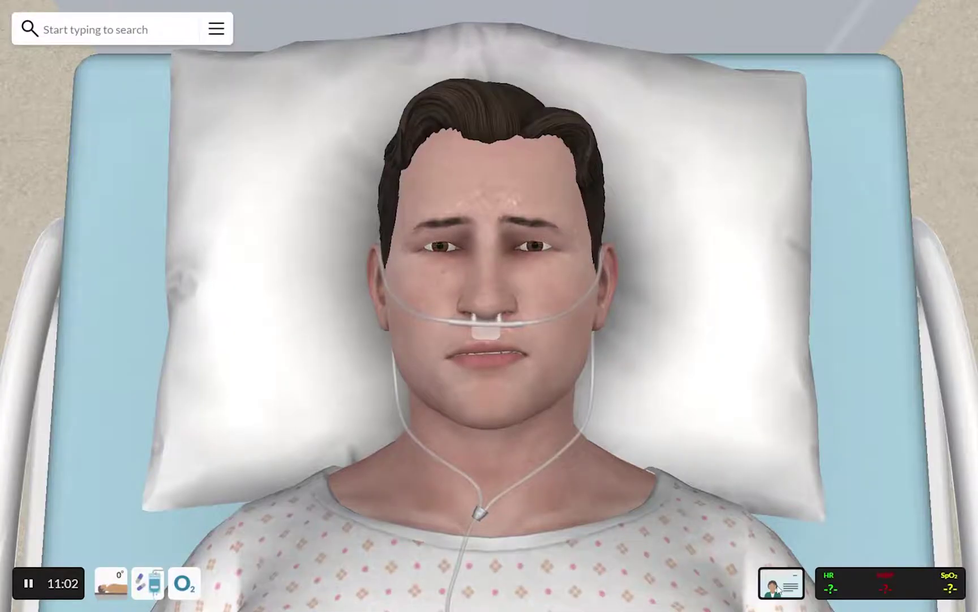
click(778, 589)
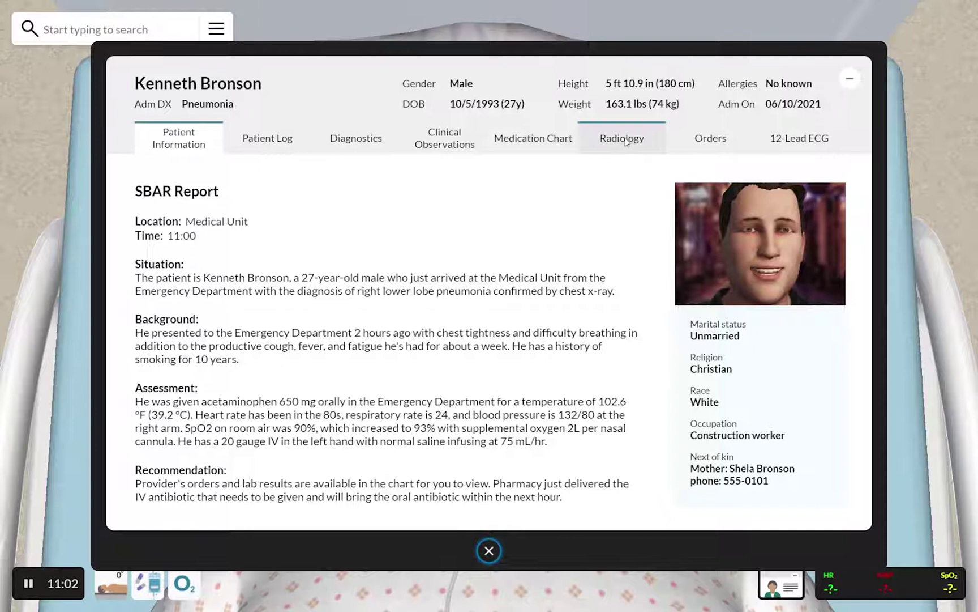
click(626, 142)
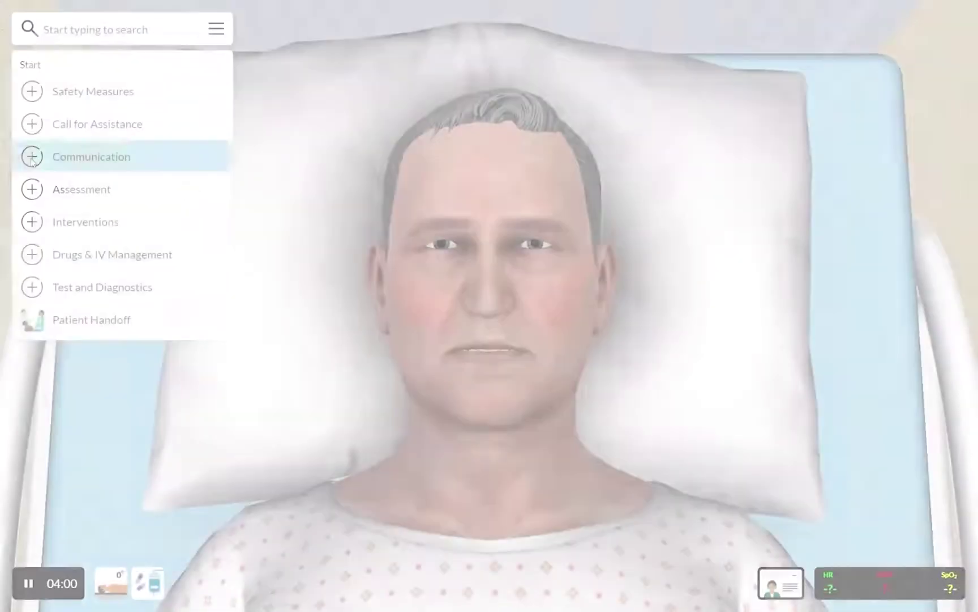
Ask the patient 'Where is your pain located?' and review the chart's SBAR report.
click(32, 154)
click(32, 135)
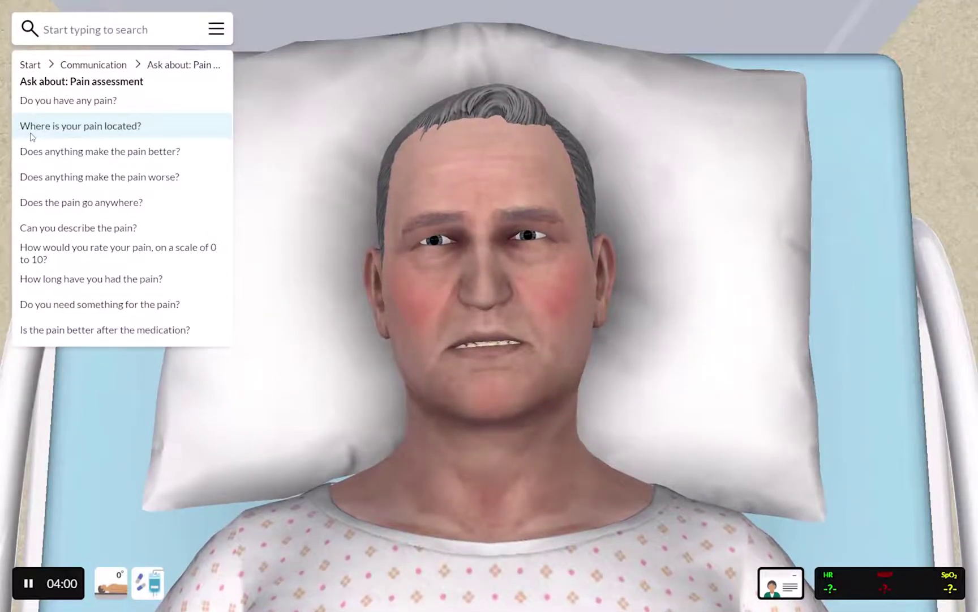
click(34, 127)
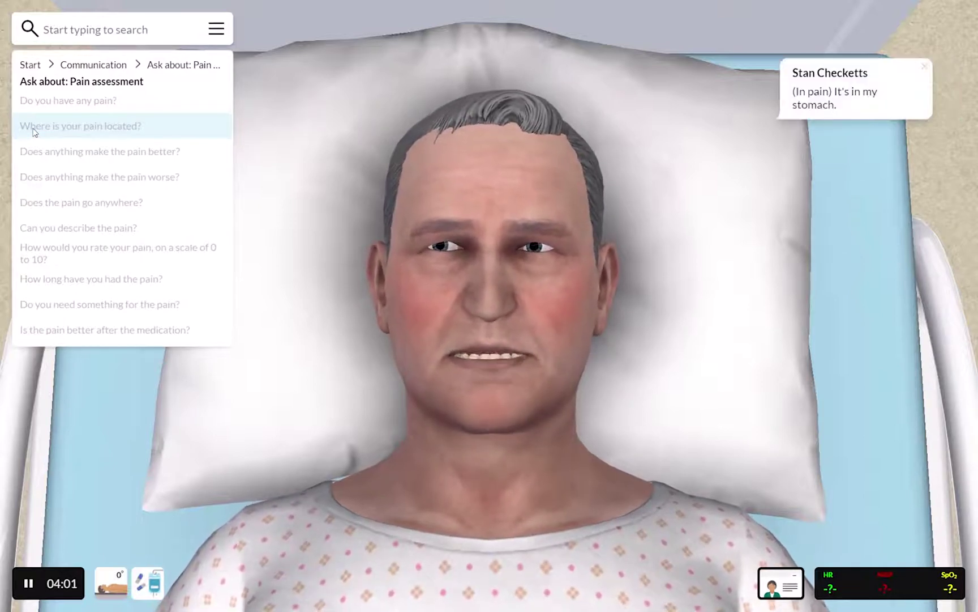
click(792, 588)
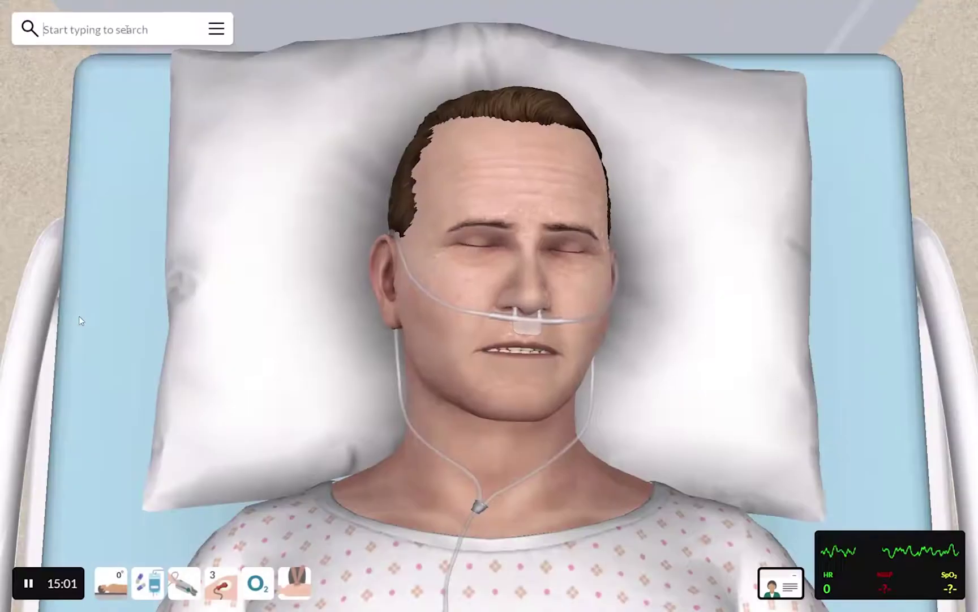
text(cpr)
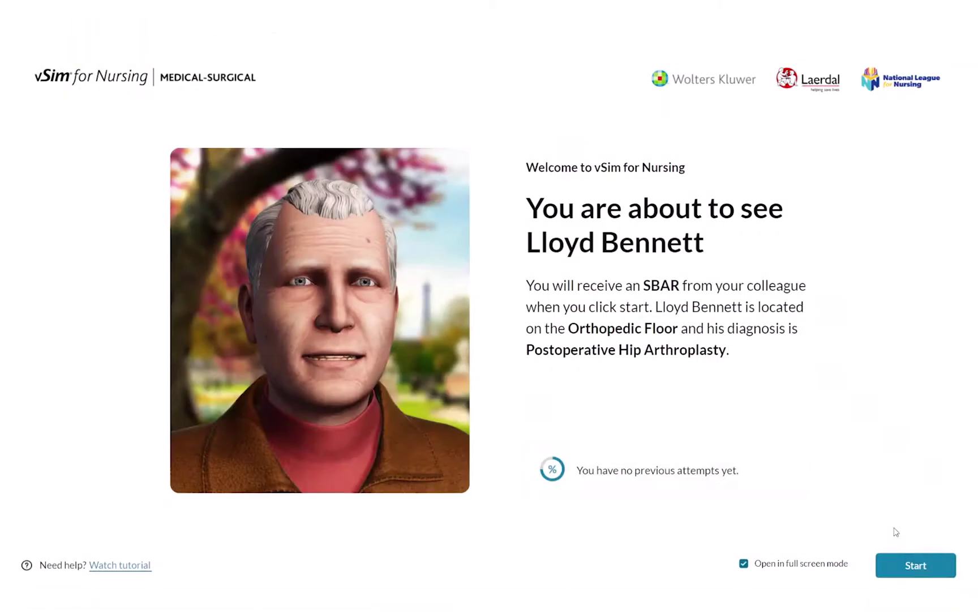
Start the hip arthroplasty case and play the colleague's SBAR report.
click(917, 565)
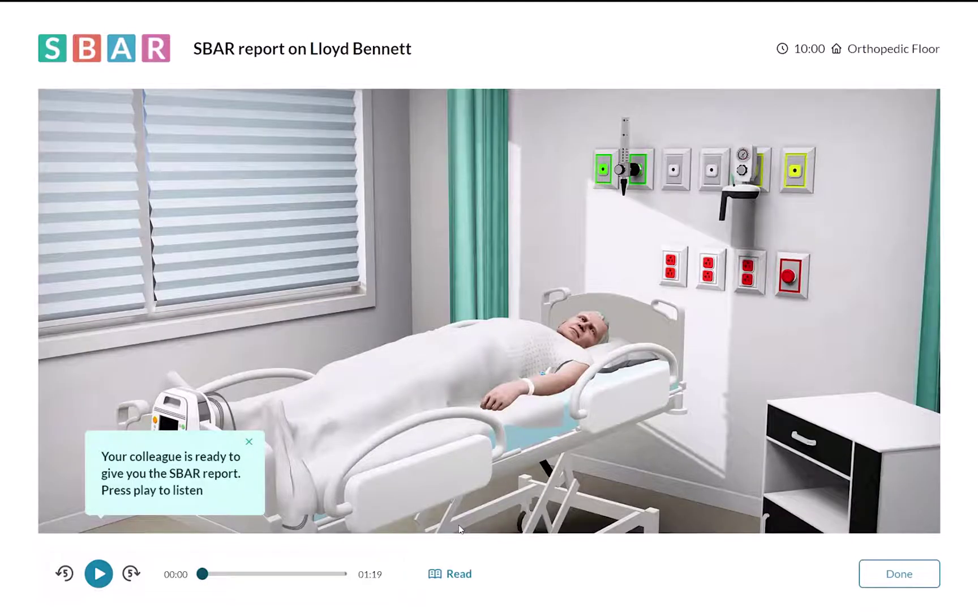
click(98, 573)
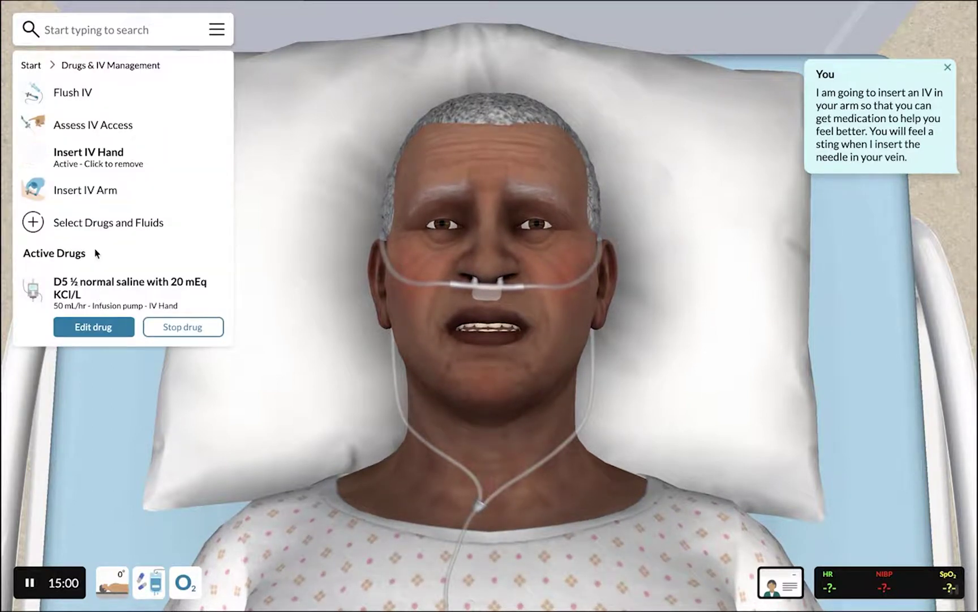
Insert an arm IV, then mark transfusion reaction, blood bank and treatment plan statements as Situation.
click(88, 193)
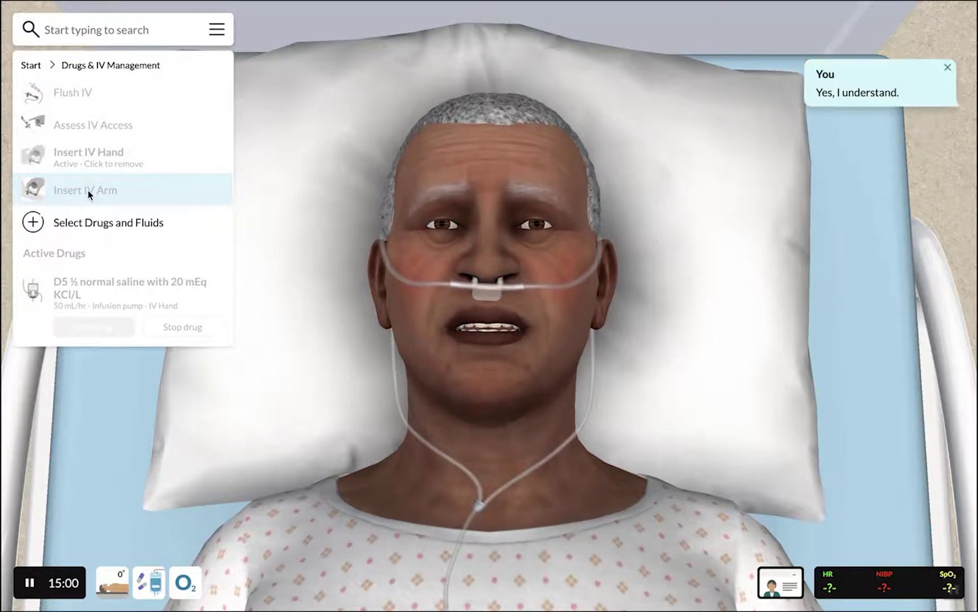
click(88, 190)
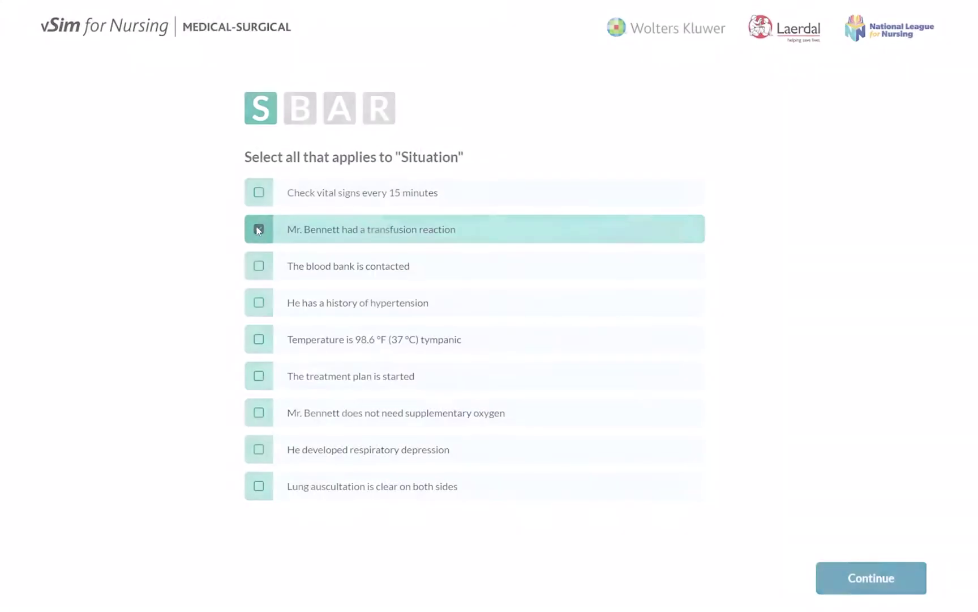
click(259, 229)
click(255, 266)
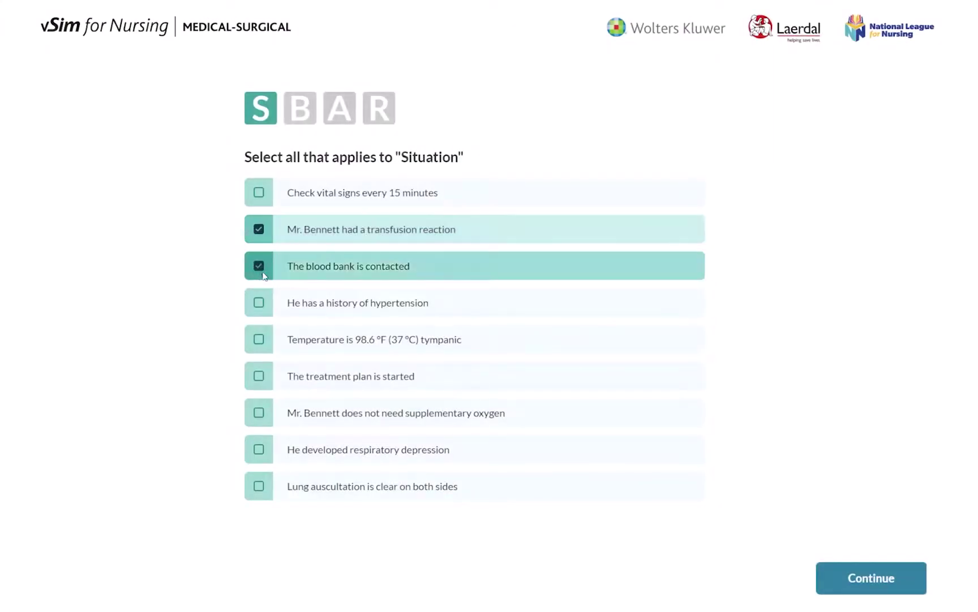
click(256, 385)
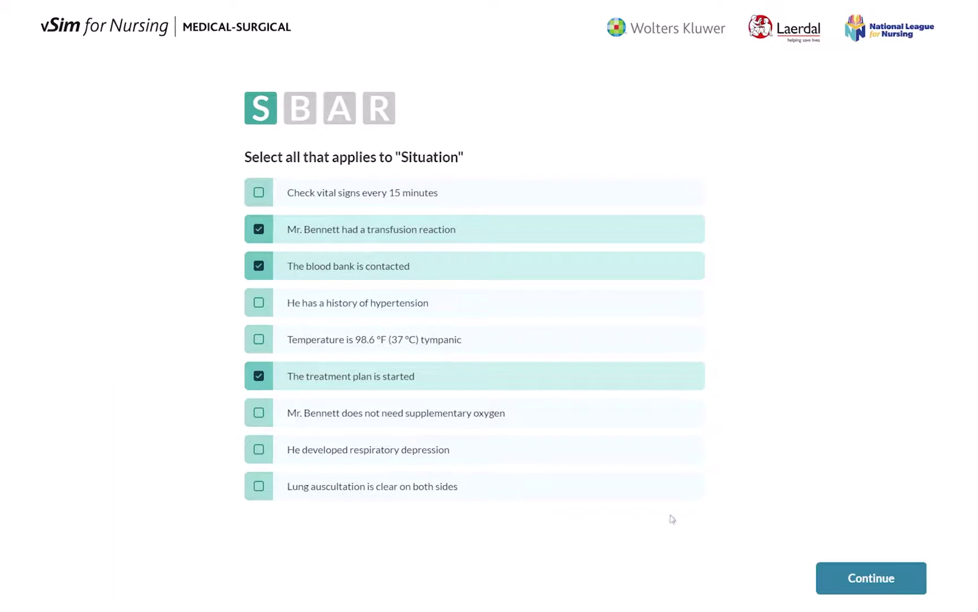
click(871, 578)
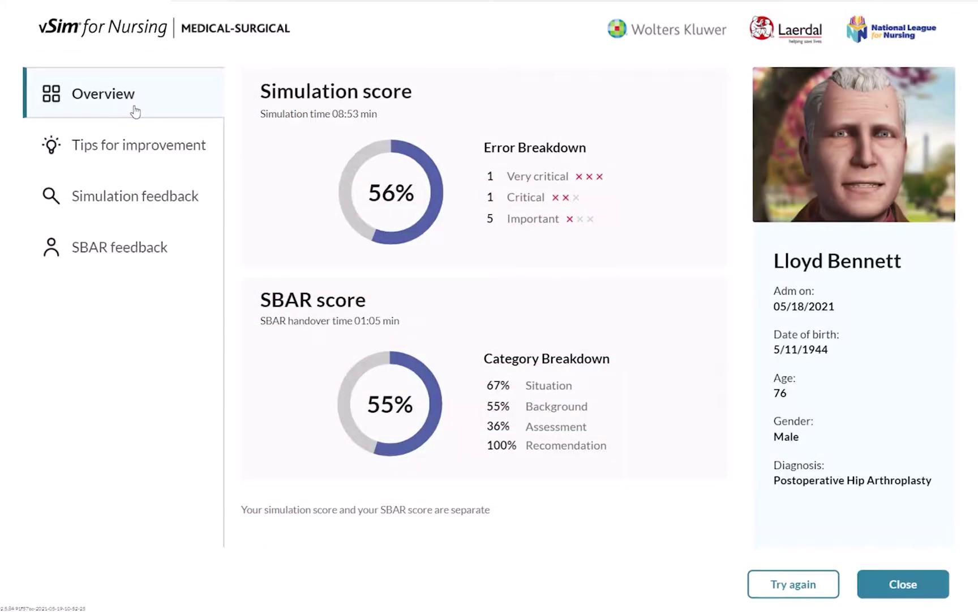
Review the improvement tips, the simulation feedback log with a textbook reference, and the SBAR feedback.
click(112, 146)
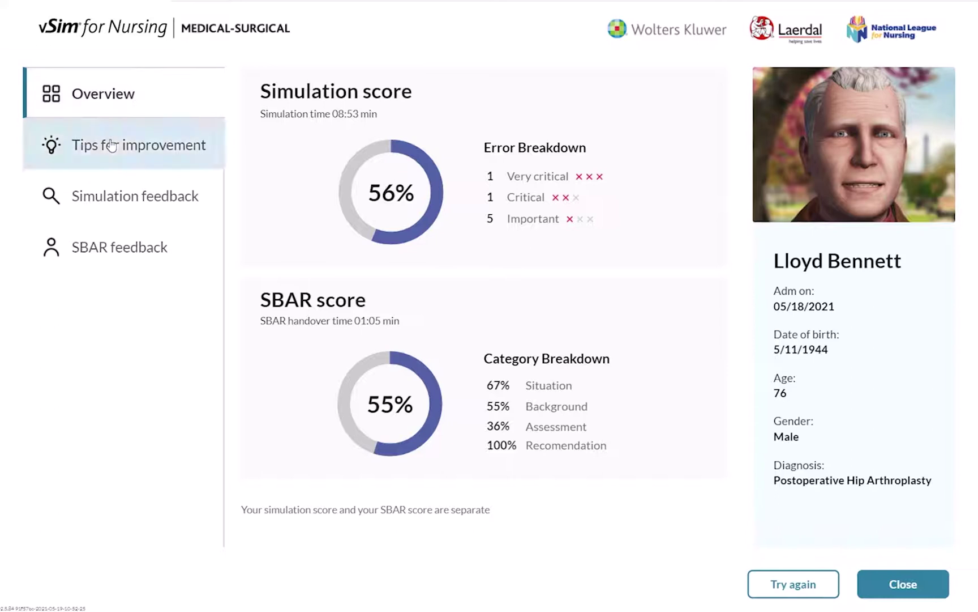
click(107, 198)
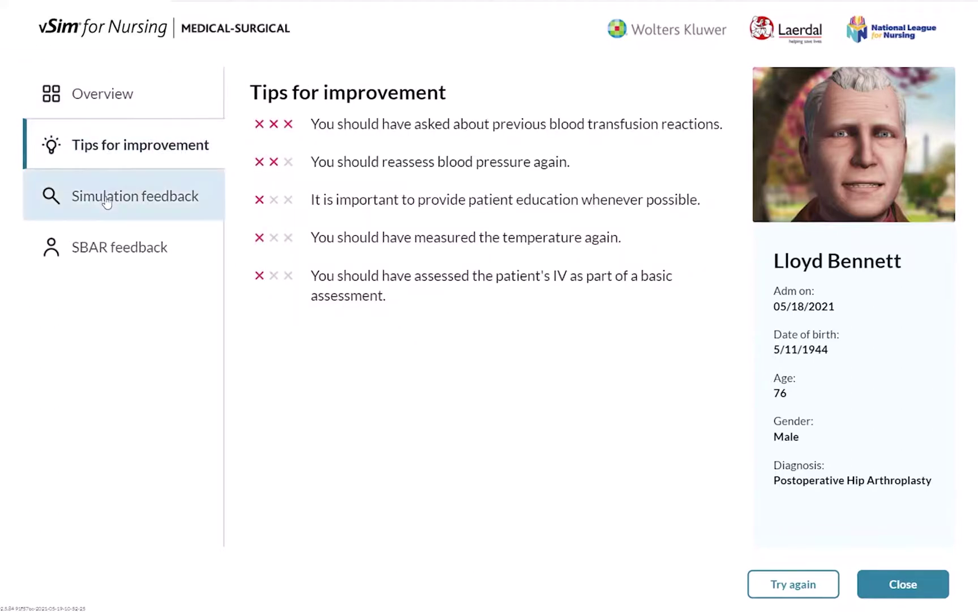
scroll(715, 165, down, 5)
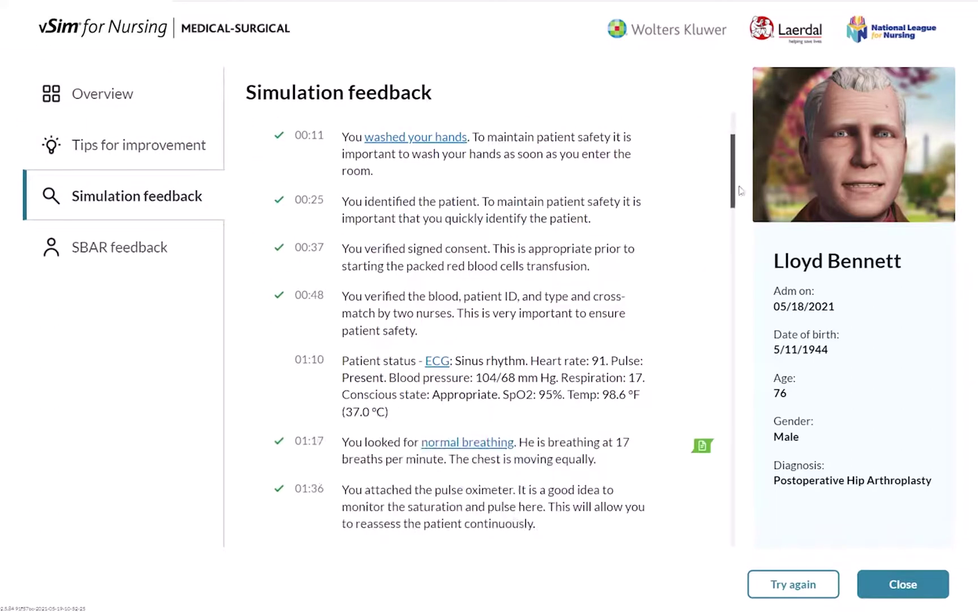
click(702, 264)
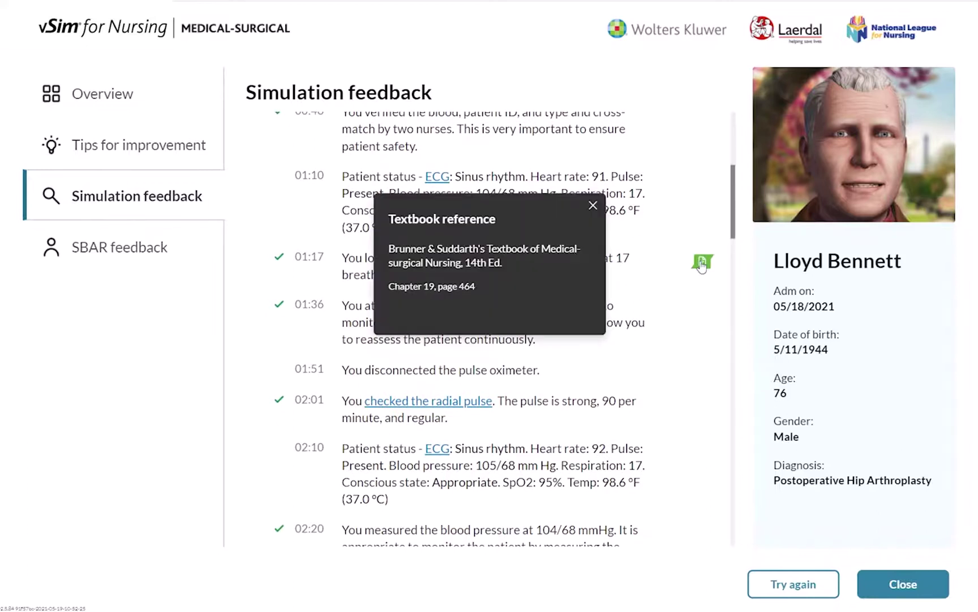
click(593, 207)
drag(733, 205, 732, 438)
drag(740, 480, 745, 499)
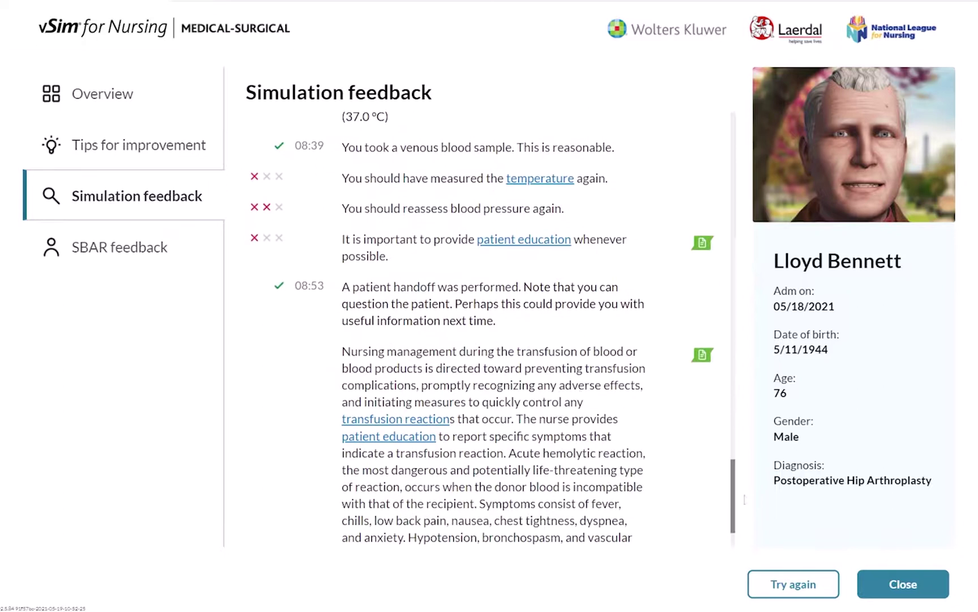
click(154, 257)
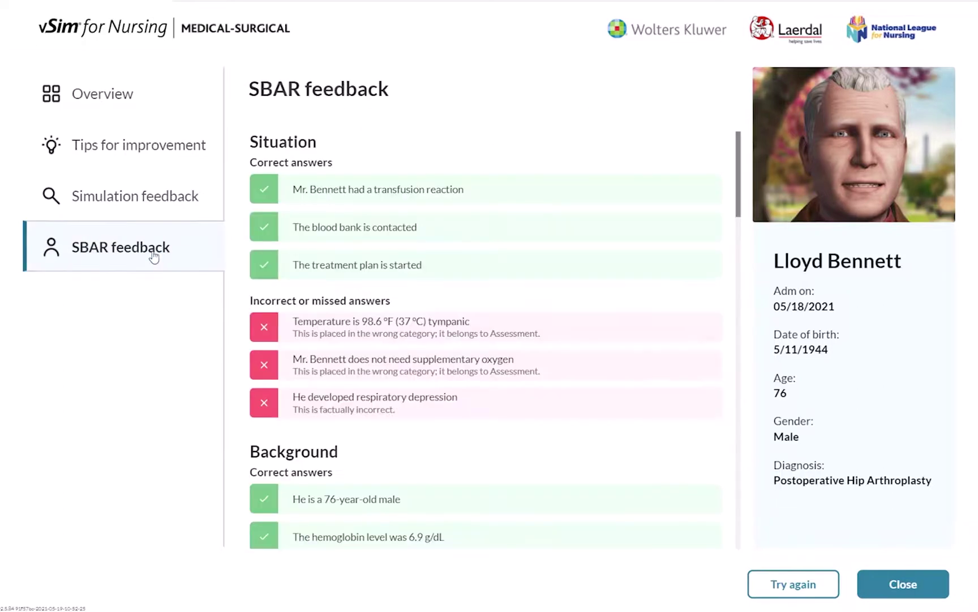